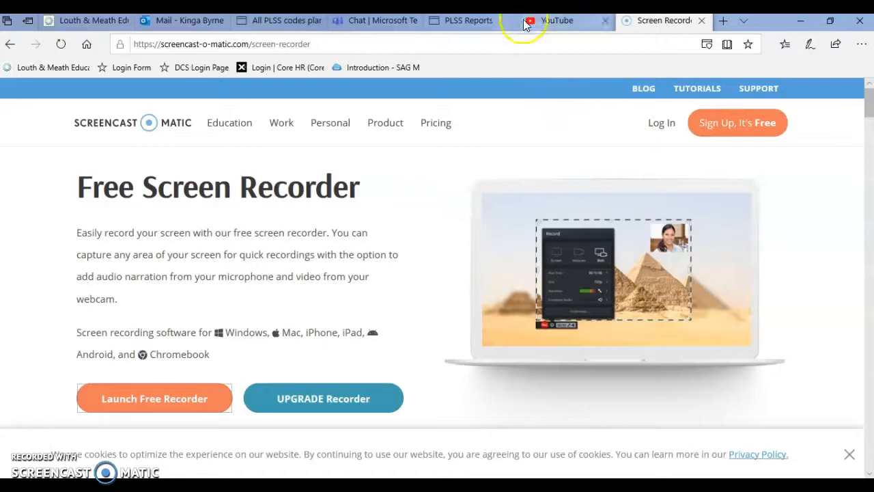
Step: Switch to the PLSS Reports page and open the National Course Calendar application from it
click(452, 22)
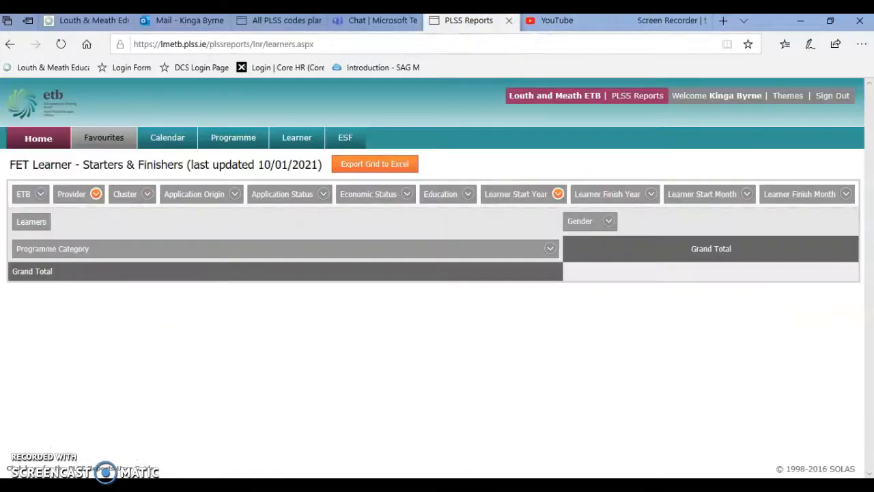
click(631, 103)
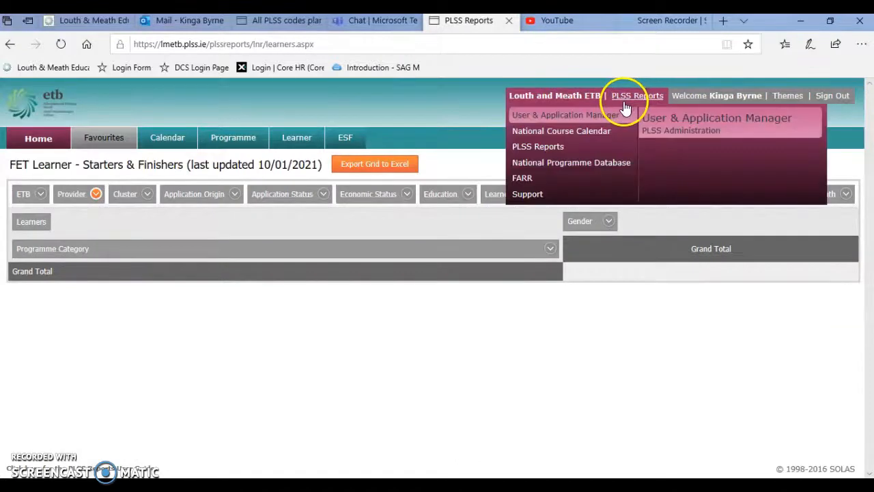
mouse_move(558, 136)
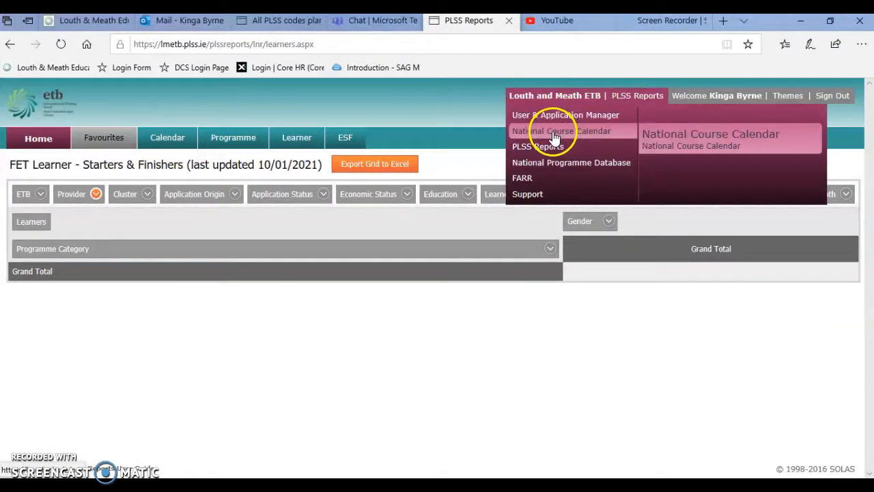
click(555, 135)
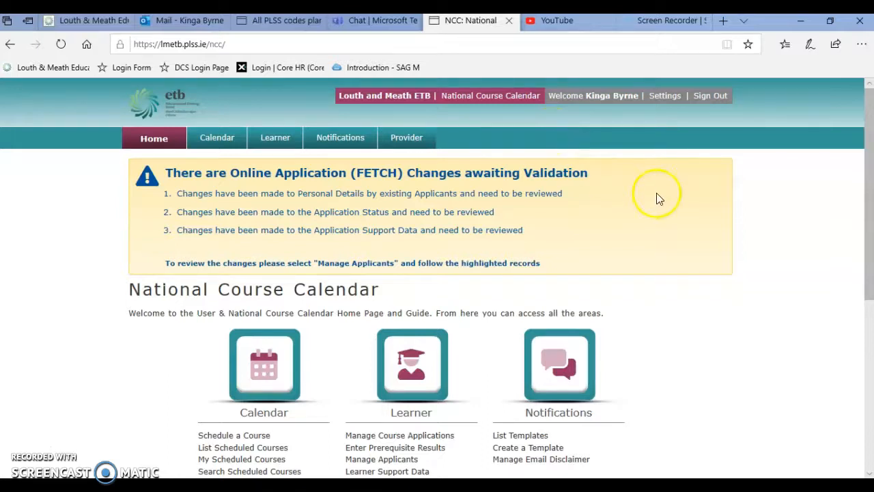
Step: Return to the PLSS Reports application and open its Learners report
click(487, 99)
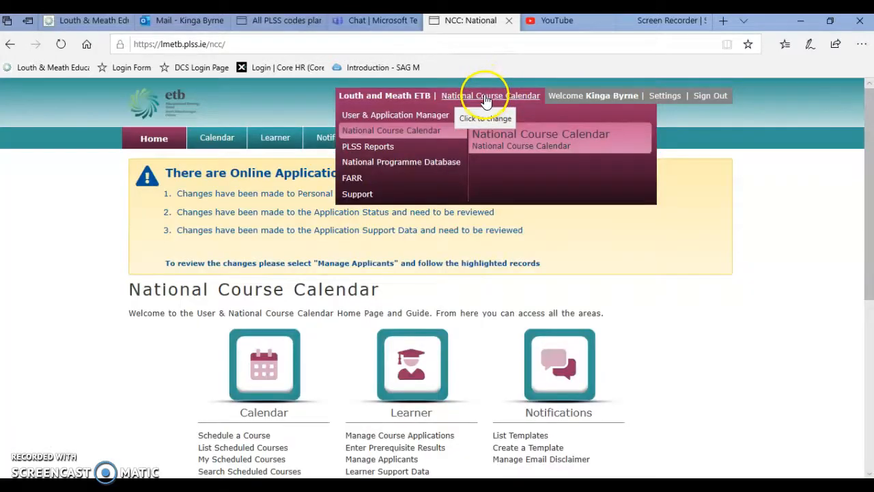
click(382, 149)
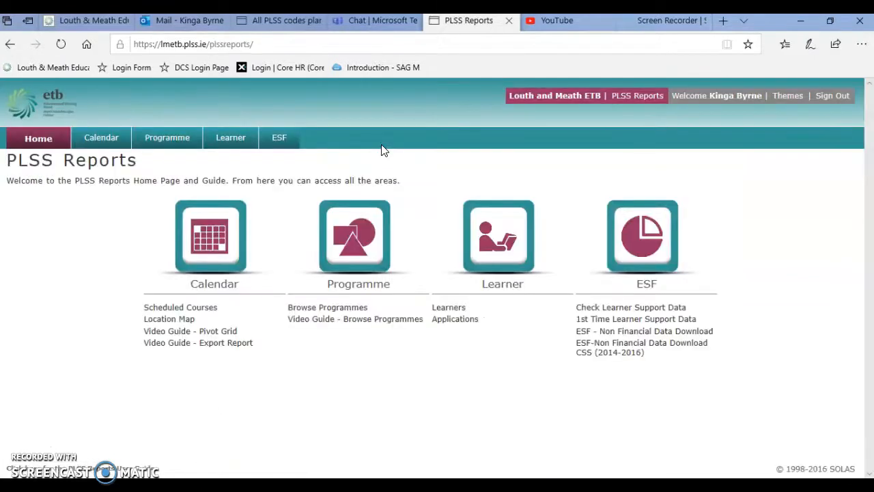
click(449, 308)
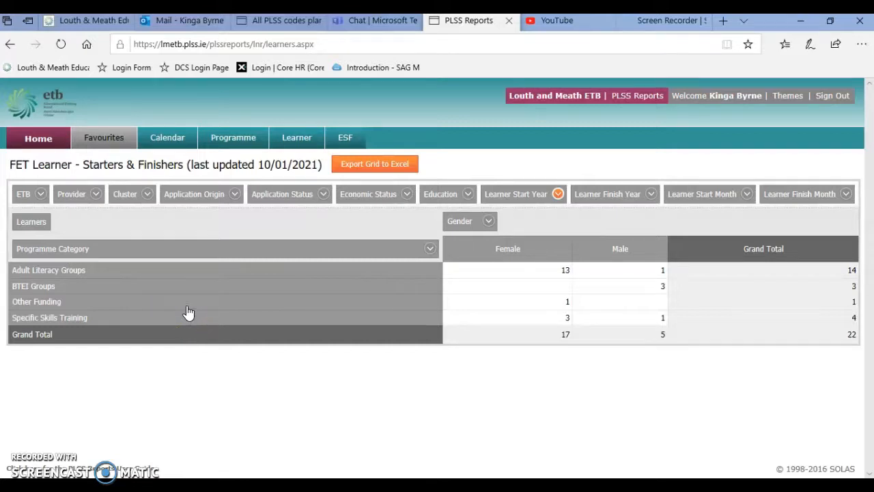
Step: Filter the report's Provider field to show only Adult Literacy Programme Dundalk
click(93, 195)
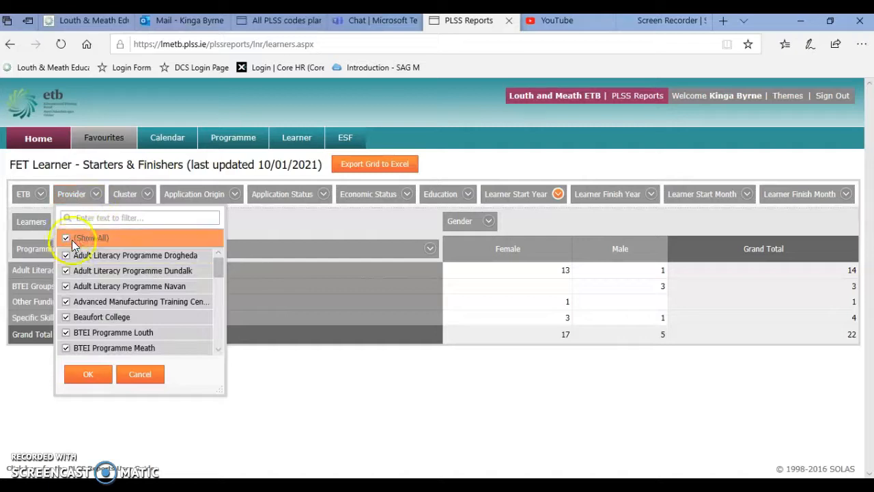
click(66, 238)
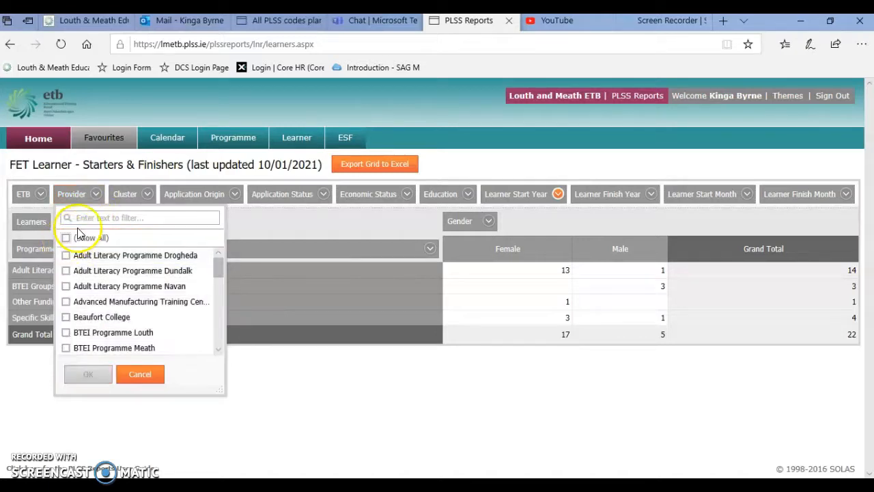
click(65, 271)
click(84, 376)
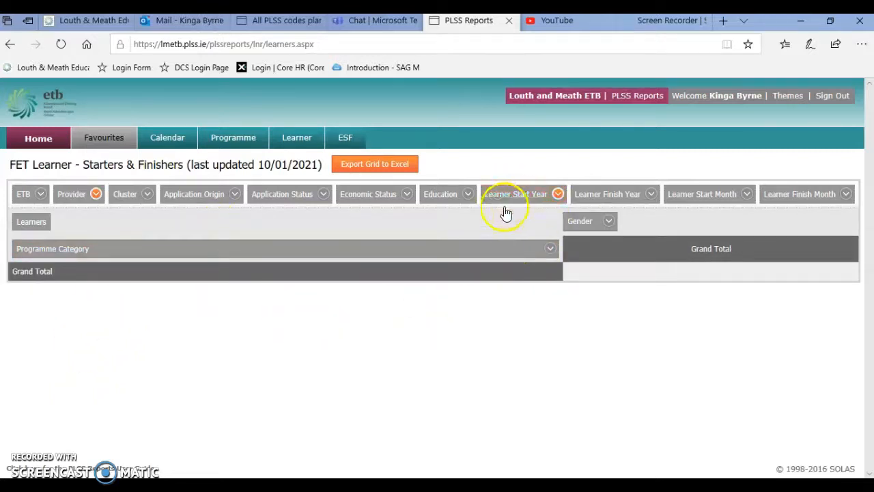
Step: Change the Learner Start Year filter to include only 2020 instead of 2021
click(557, 196)
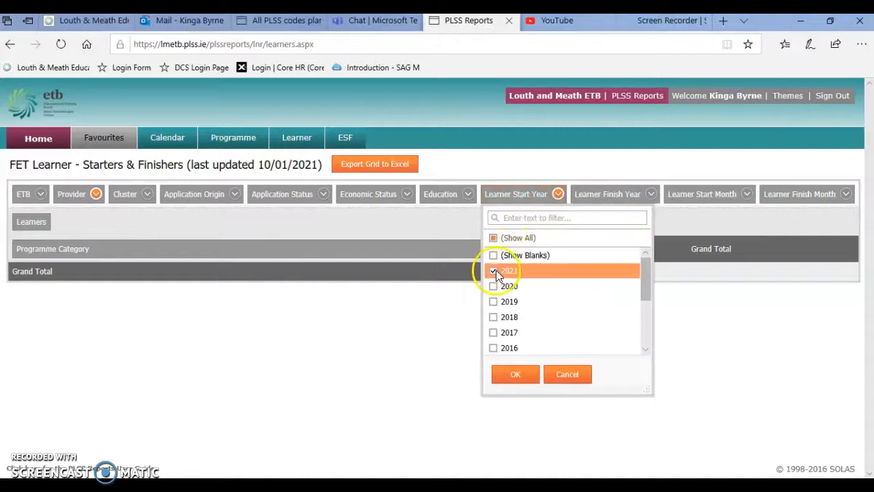
click(493, 271)
click(494, 285)
click(516, 380)
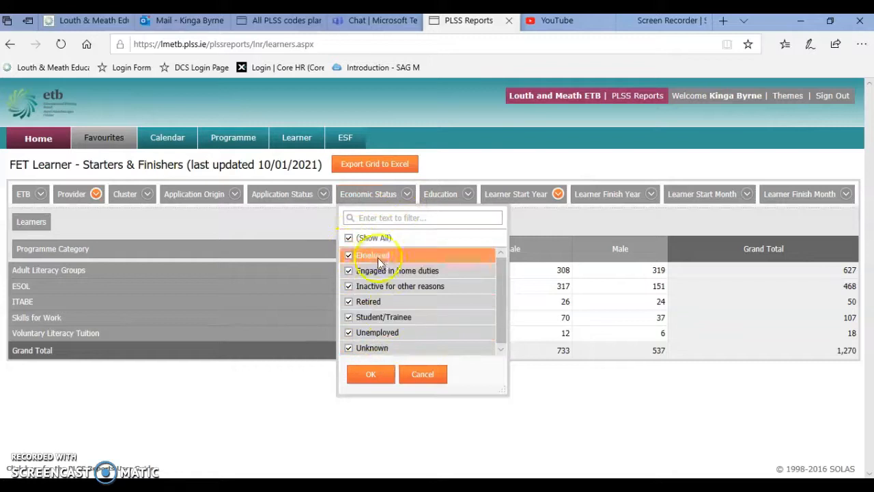
Step: Filter the Economic Status field to show only learners with the status Unknown
click(349, 237)
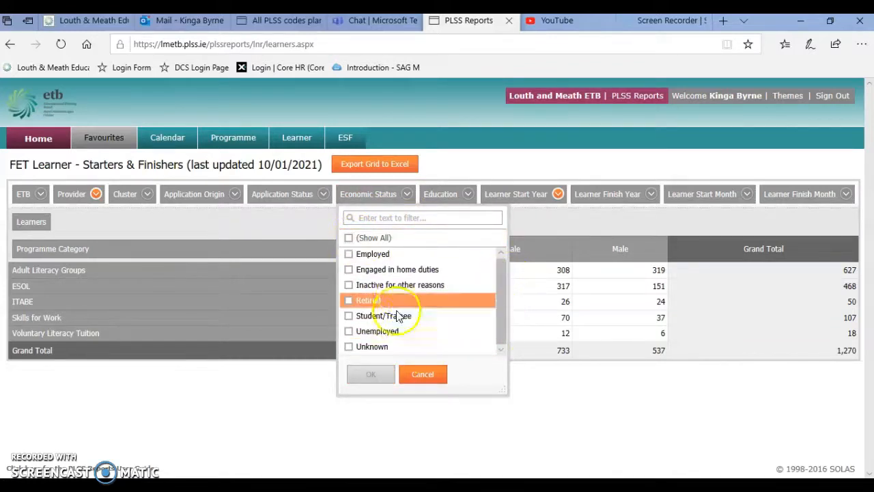
click(349, 348)
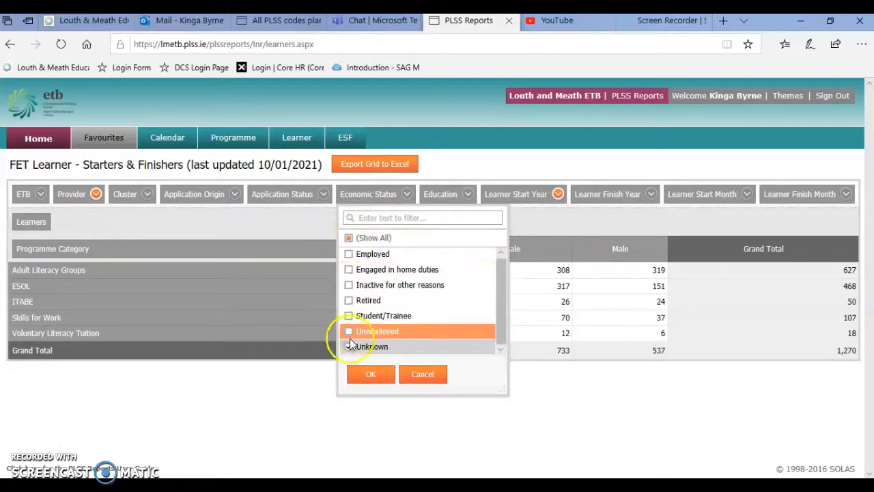
click(362, 377)
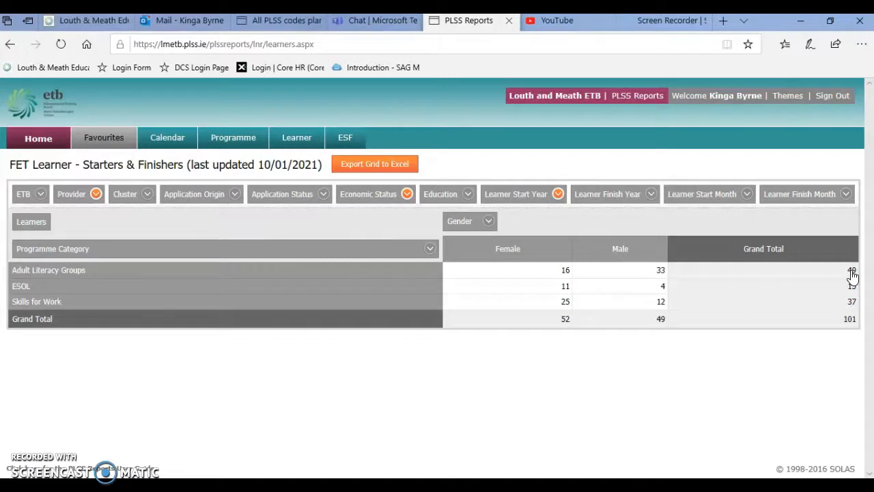
Step: Open the learner details behind the Adult Literacy Groups grand total and review all columns through to the Person and Application links
click(853, 271)
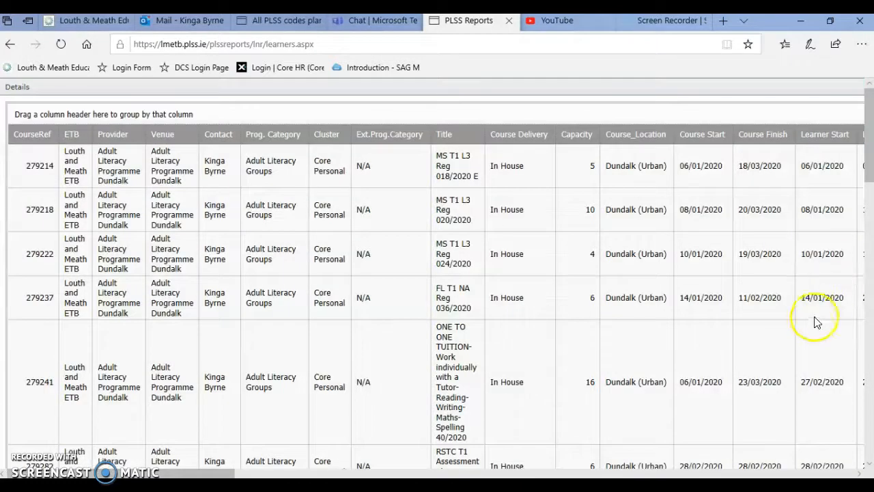
mouse_move(219, 476)
mouse_down()
mouse_move(481, 474)
mouse_move(216, 474)
mouse_up()
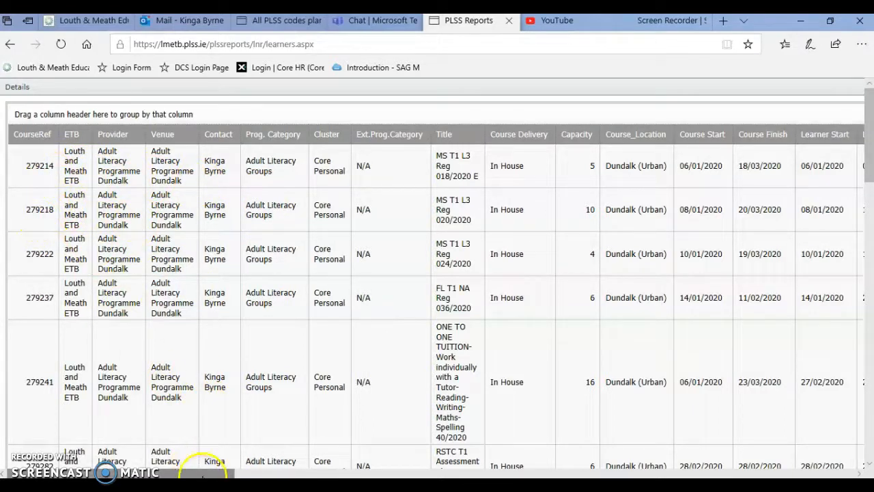
drag(203, 475, 325, 475)
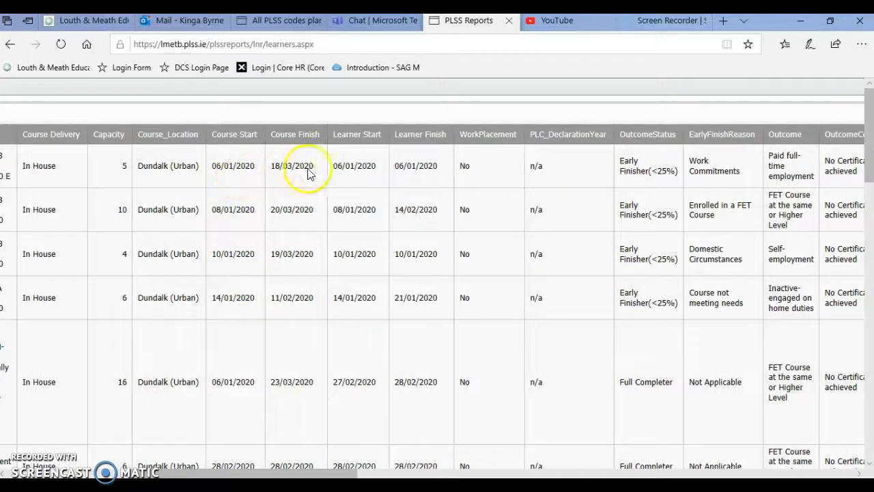
drag(265, 474, 526, 475)
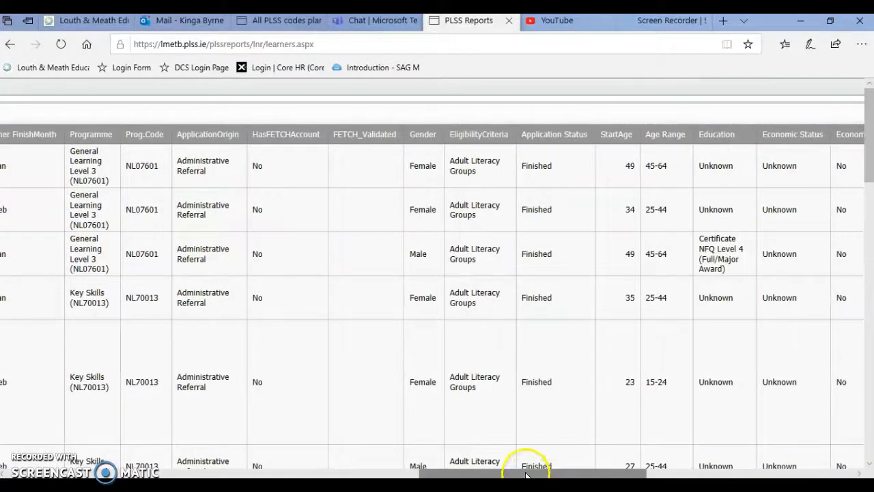
mouse_move(523, 474)
mouse_down()
mouse_move(601, 473)
mouse_move(520, 474)
mouse_up()
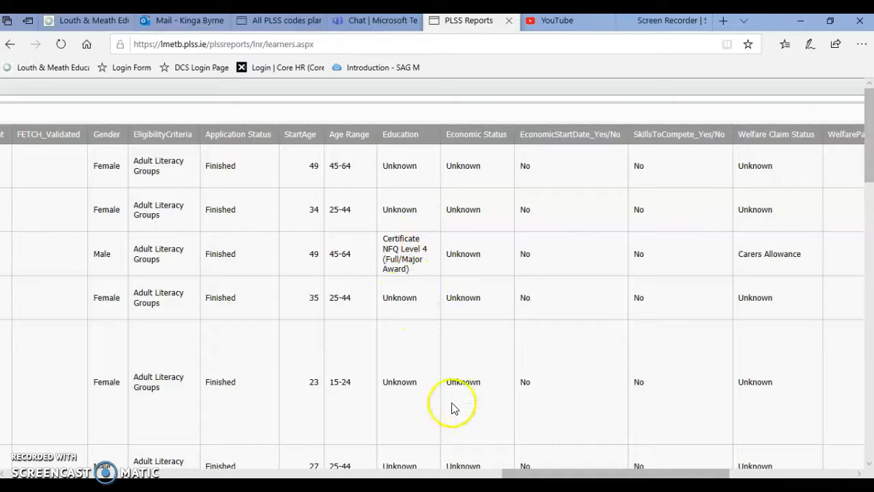
drag(535, 476, 660, 473)
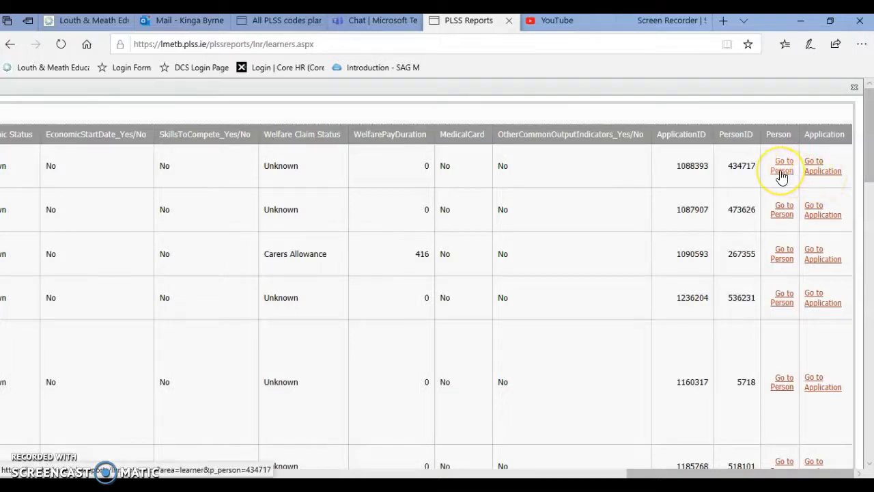
Step: Open the first listed learner's application and check its Education and Economic sections and the applicant's personal details
click(816, 176)
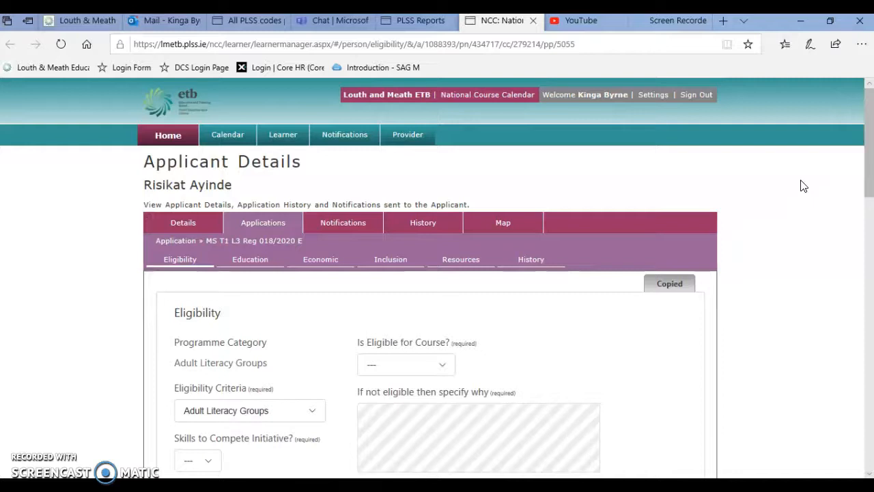
drag(872, 137, 871, 168)
click(263, 158)
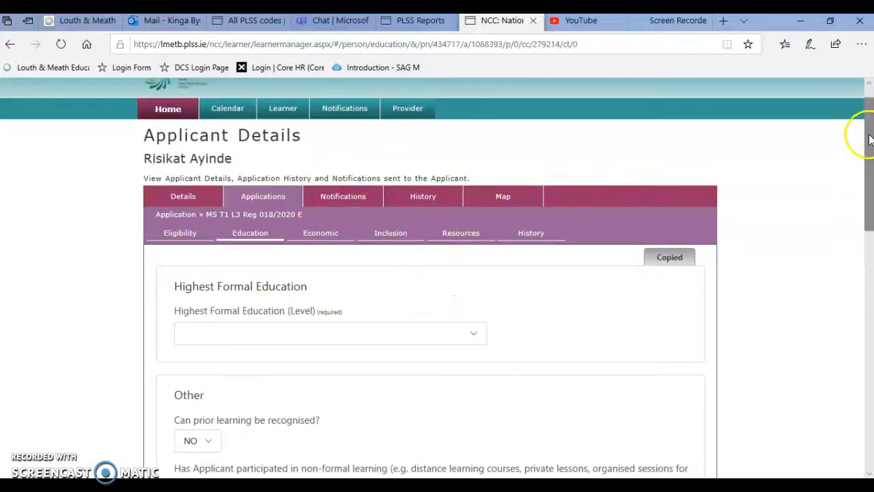
mouse_move(871, 139)
mouse_down()
mouse_move(861, 137)
mouse_move(858, 280)
mouse_move(868, 141)
mouse_up()
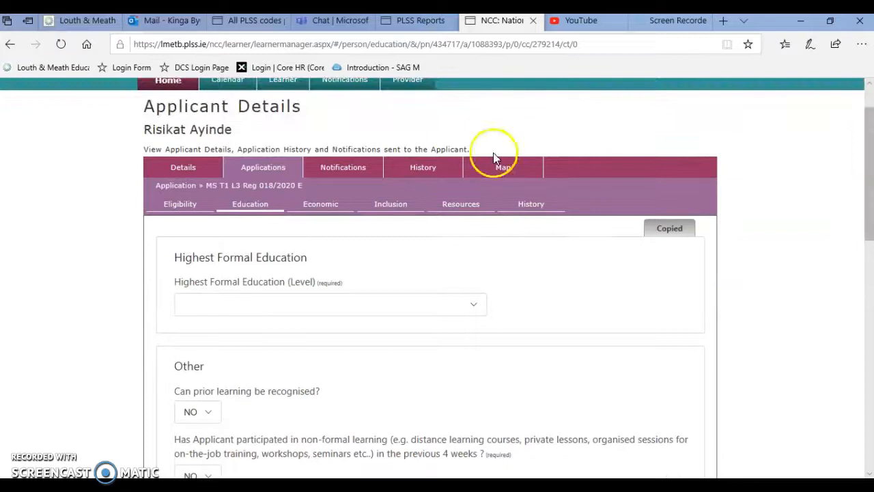
click(330, 208)
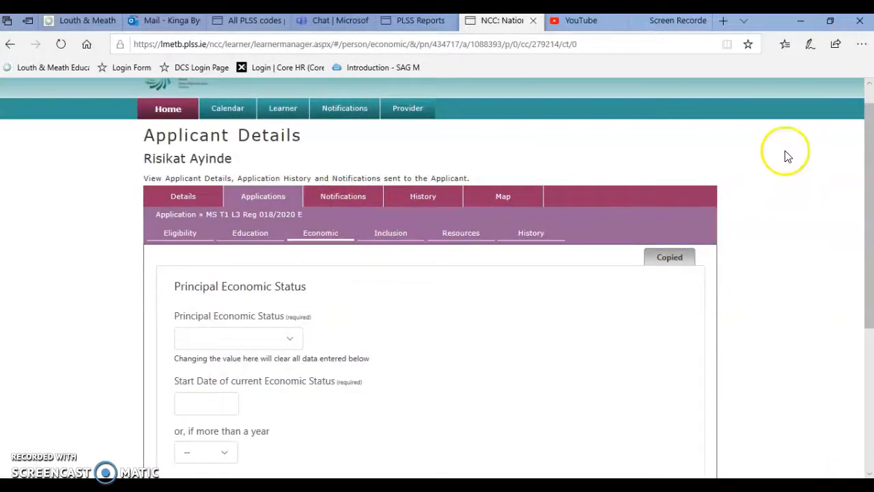
drag(872, 148, 867, 128)
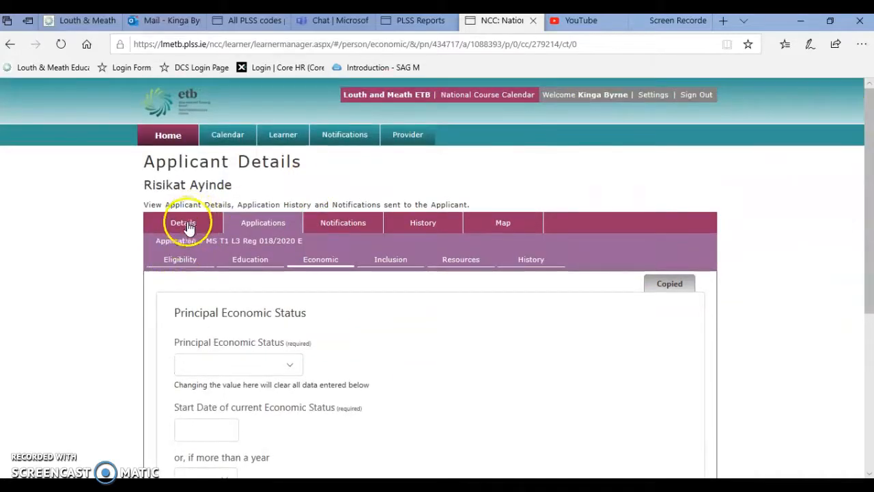
click(186, 218)
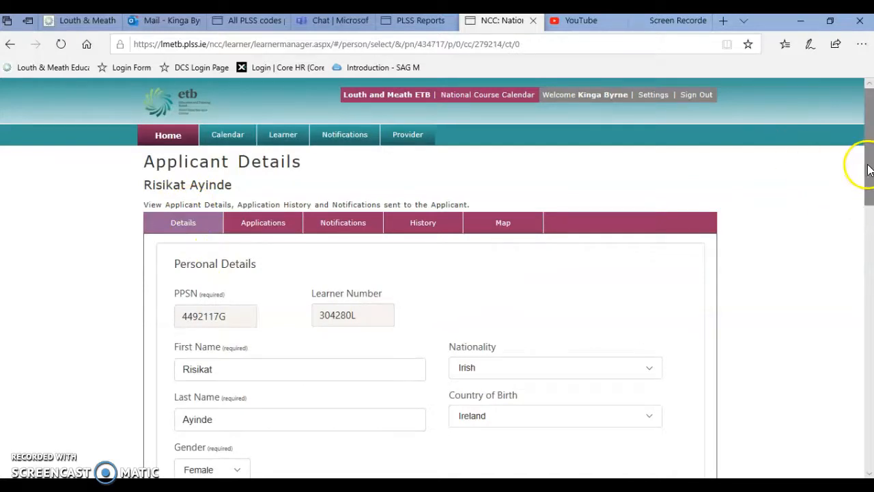
mouse_move(869, 169)
mouse_down()
mouse_move(868, 181)
mouse_move(869, 167)
mouse_up()
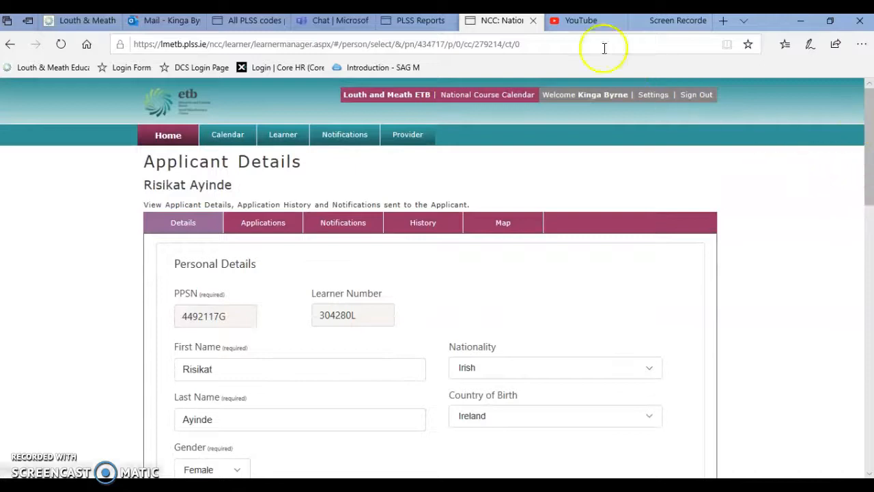
Step: Compare the learner details list with the opened applicant record, and close the record to return to the list
click(437, 24)
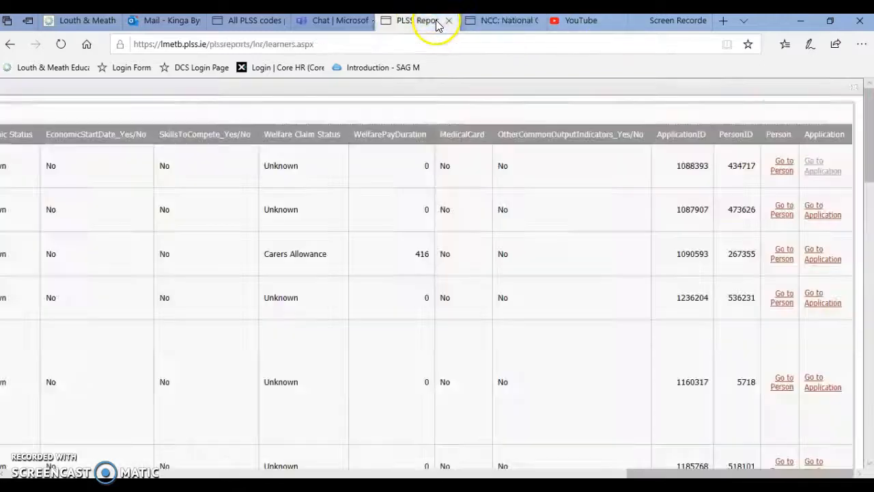
click(498, 25)
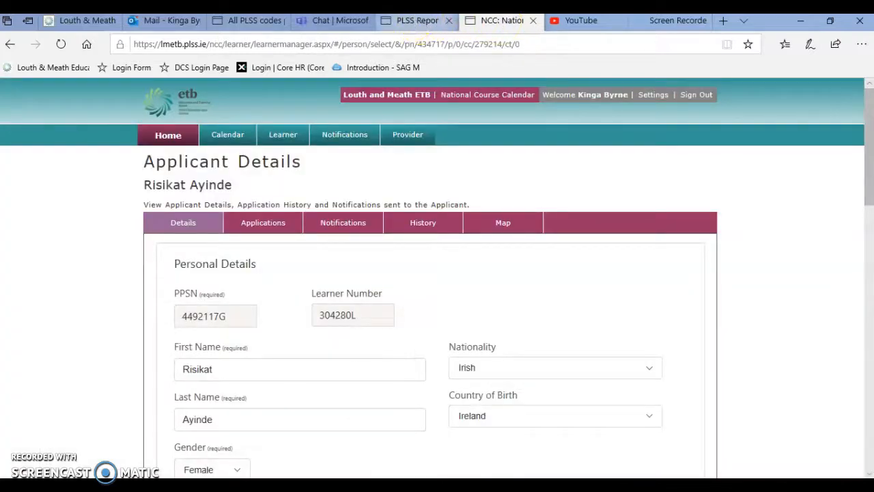
click(416, 26)
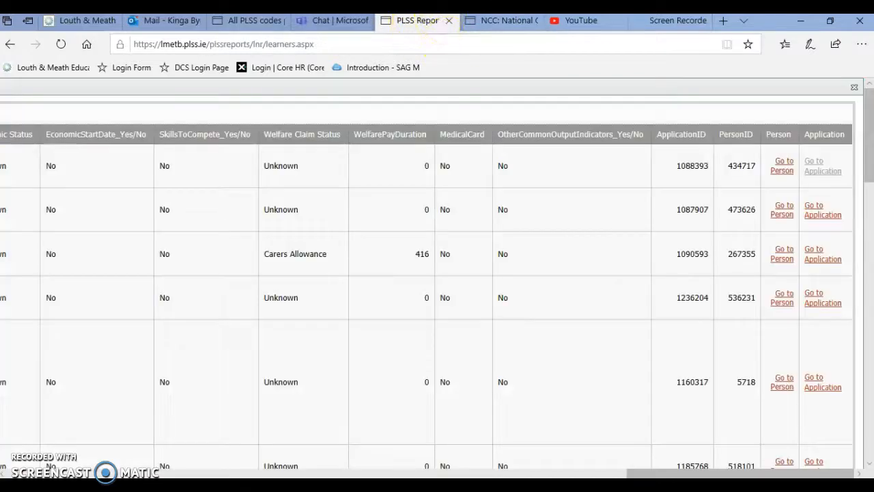
click(497, 26)
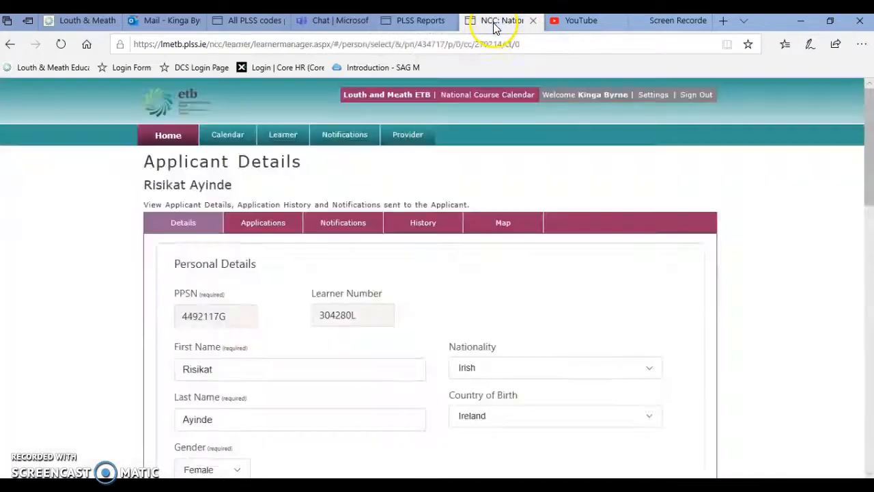
click(533, 20)
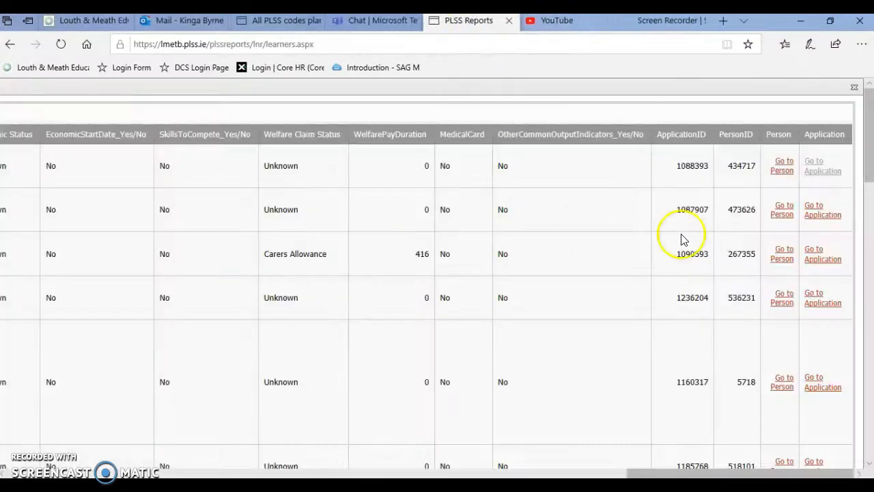
drag(647, 472, 728, 439)
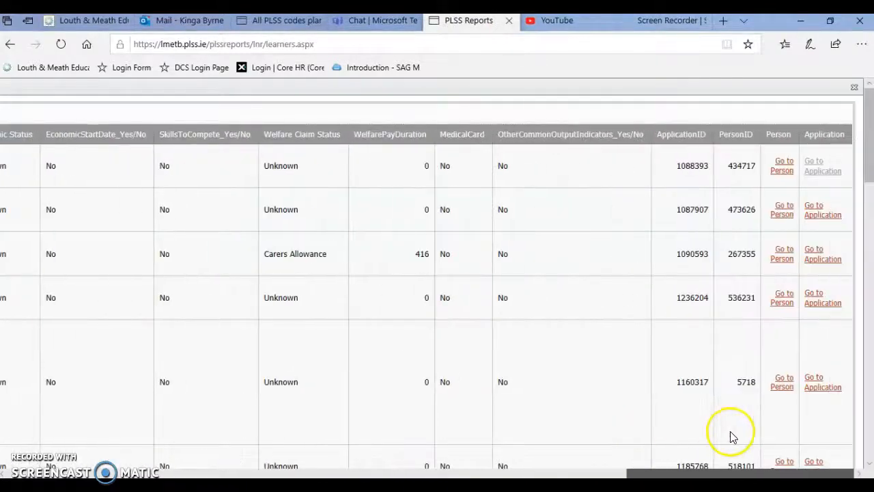